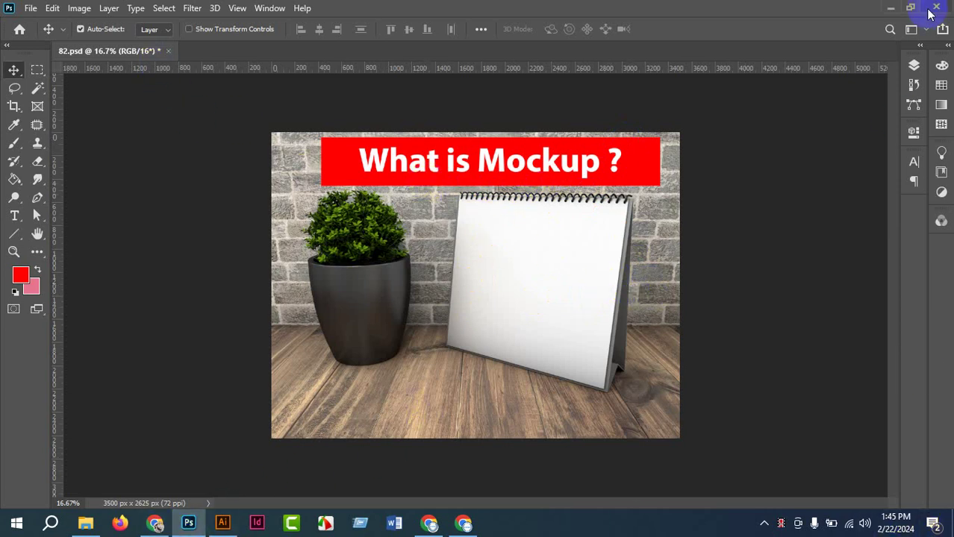
Move the third children's computer training design file to an empty area of the Windows desktop.
click(892, 9)
click(890, 10)
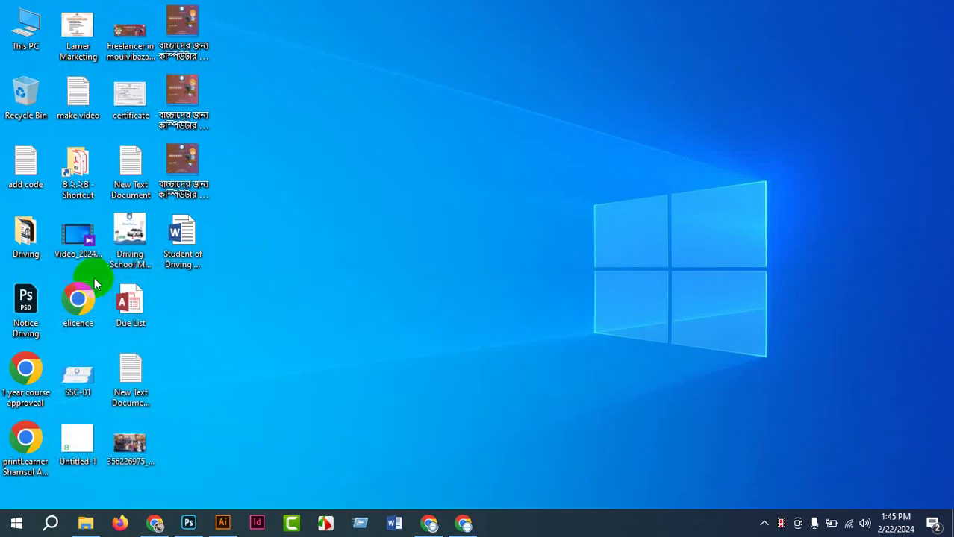
click(172, 174)
drag(187, 164, 345, 168)
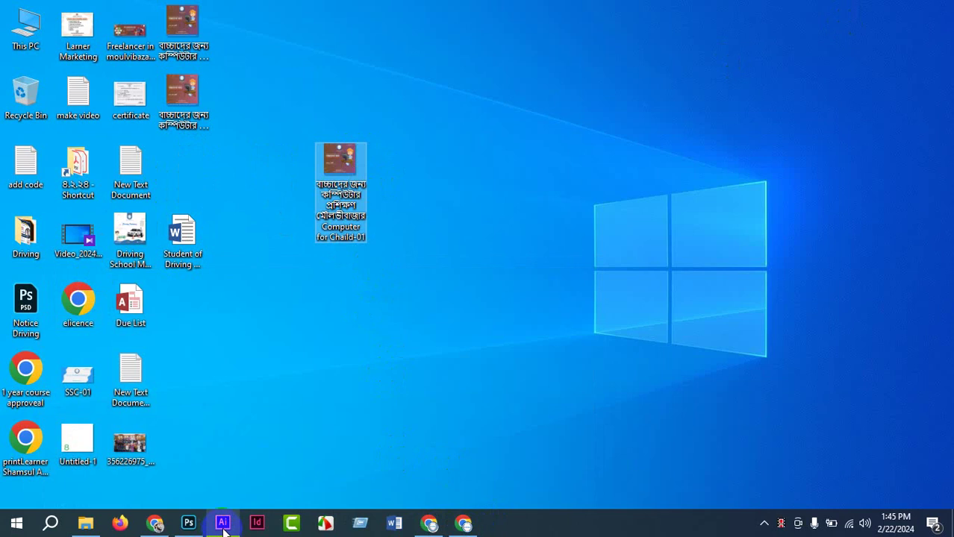
Switch back to Photoshop and open the contents of the "Your design here" smart object in 82.psd.
click(188, 523)
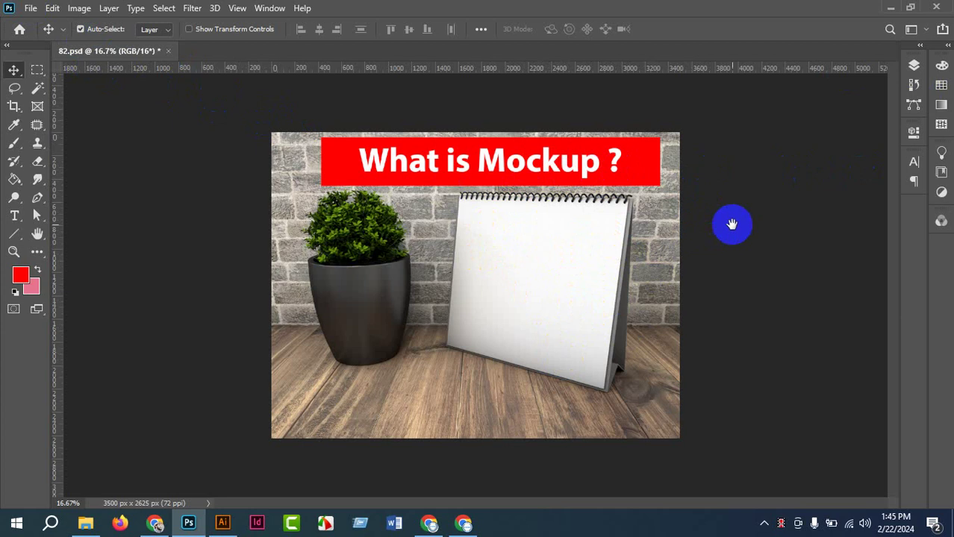
click(915, 67)
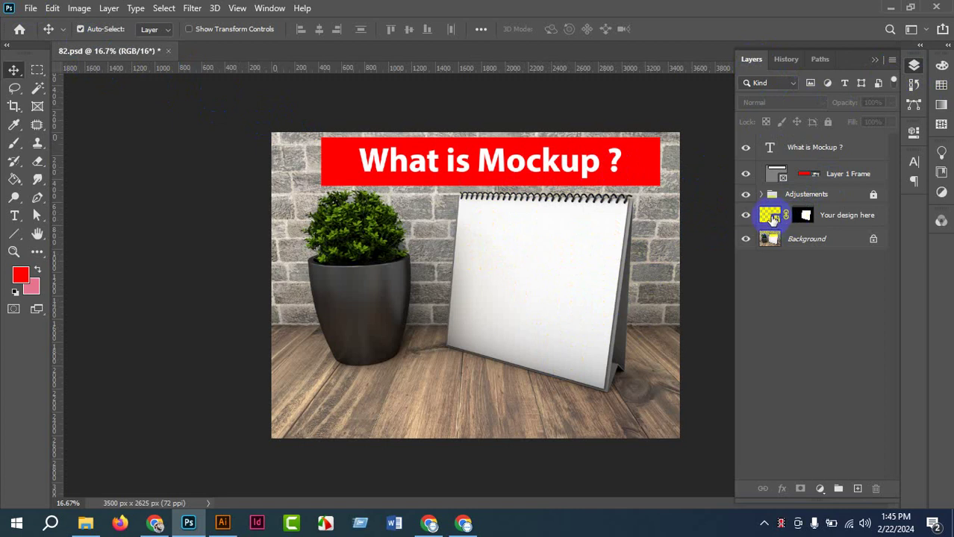
click(775, 219)
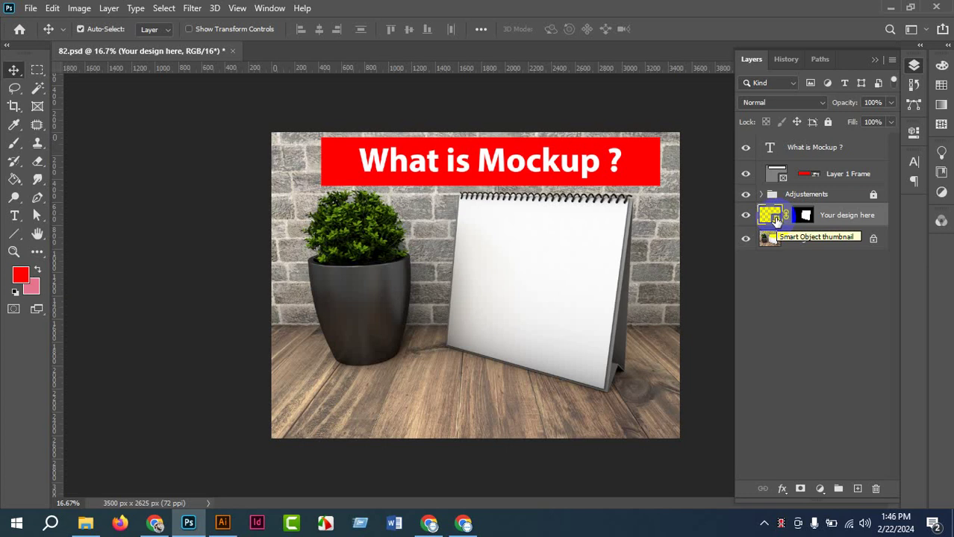
double_click(776, 219)
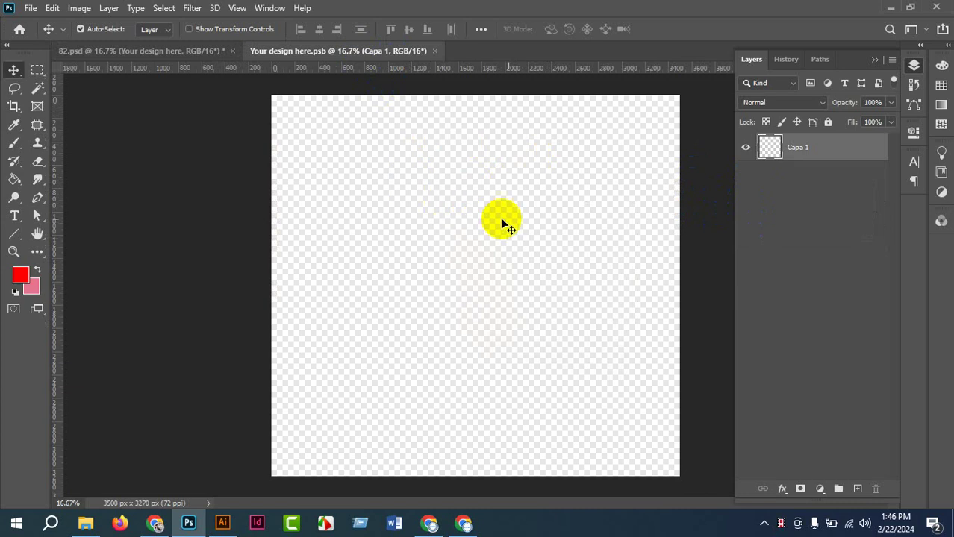
click(381, 53)
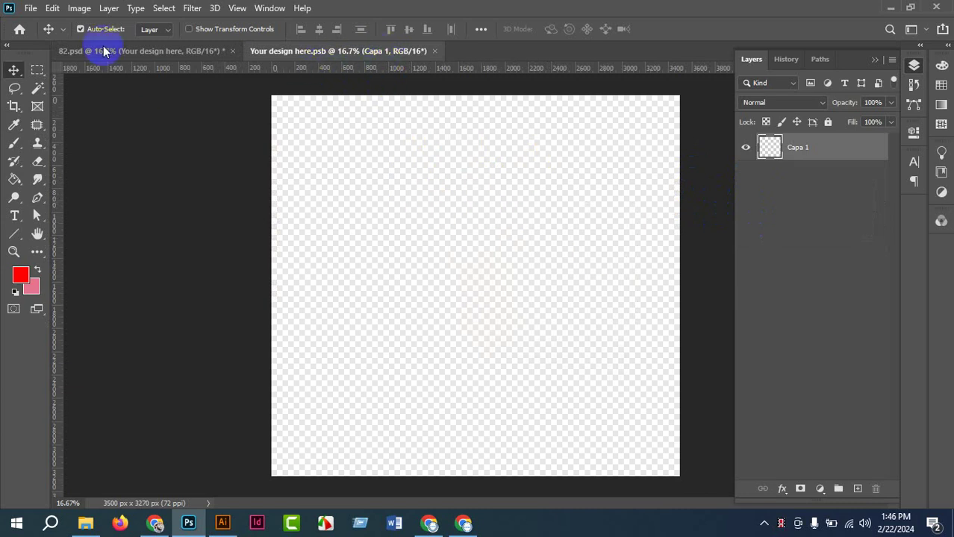
Open the children's computer training artwork "Computer for Chaild-01-01" from the Desktop folder as a separate document.
click(33, 11)
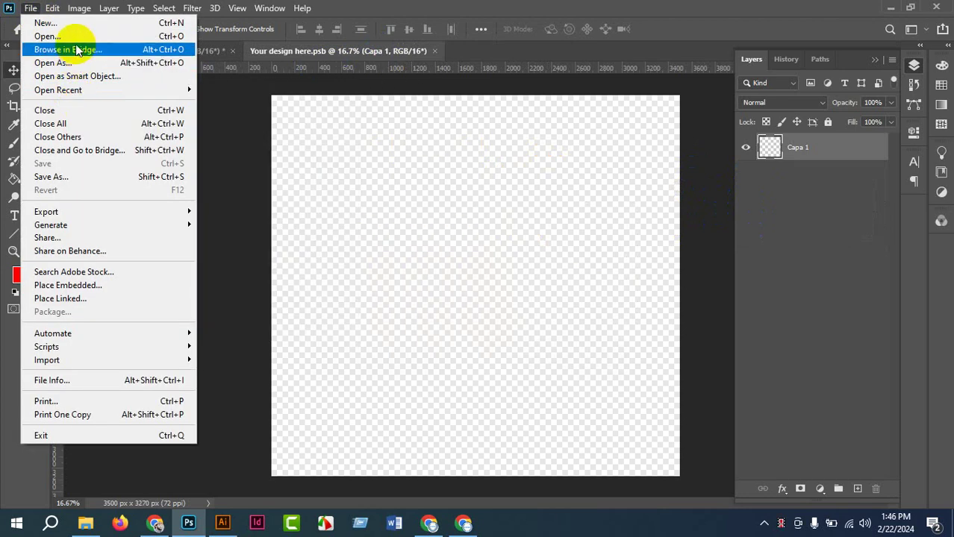
click(256, 94)
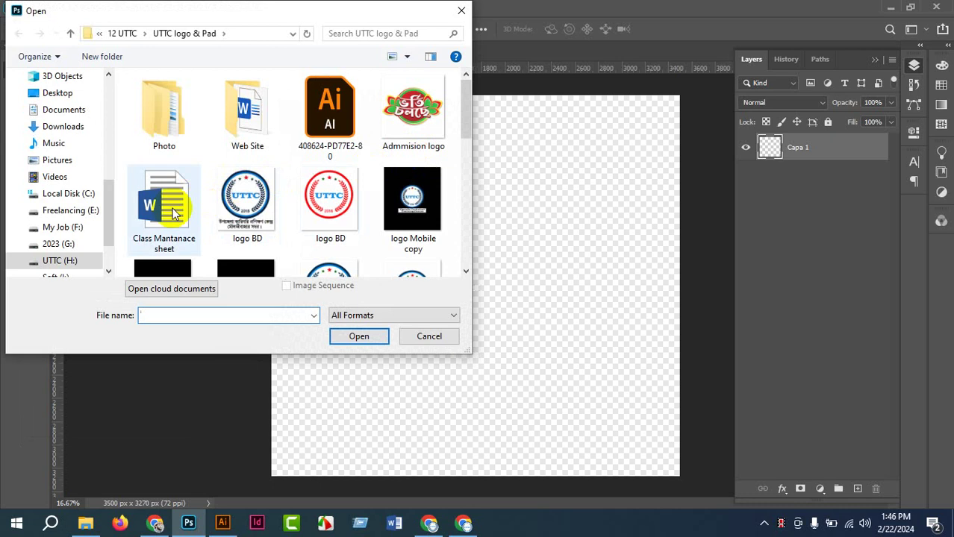
click(71, 92)
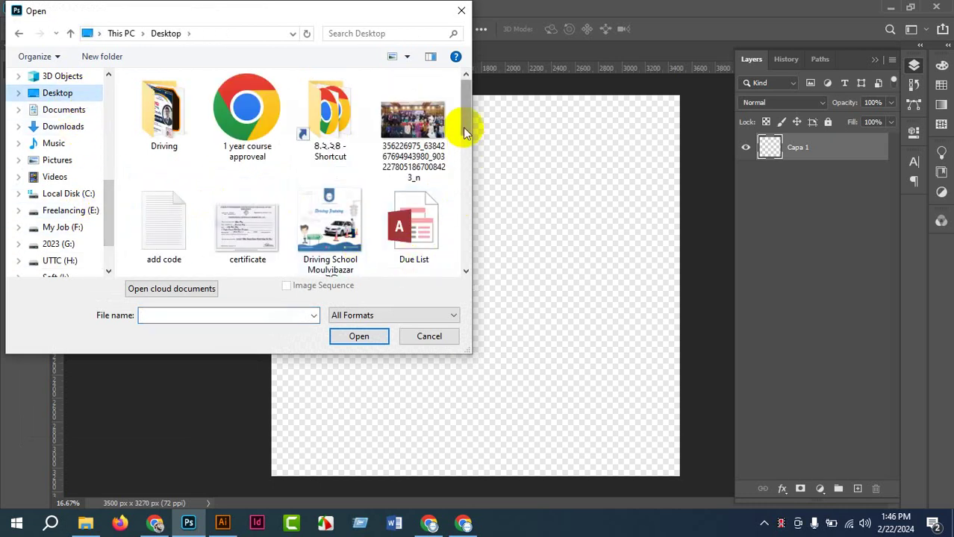
drag(464, 124, 465, 241)
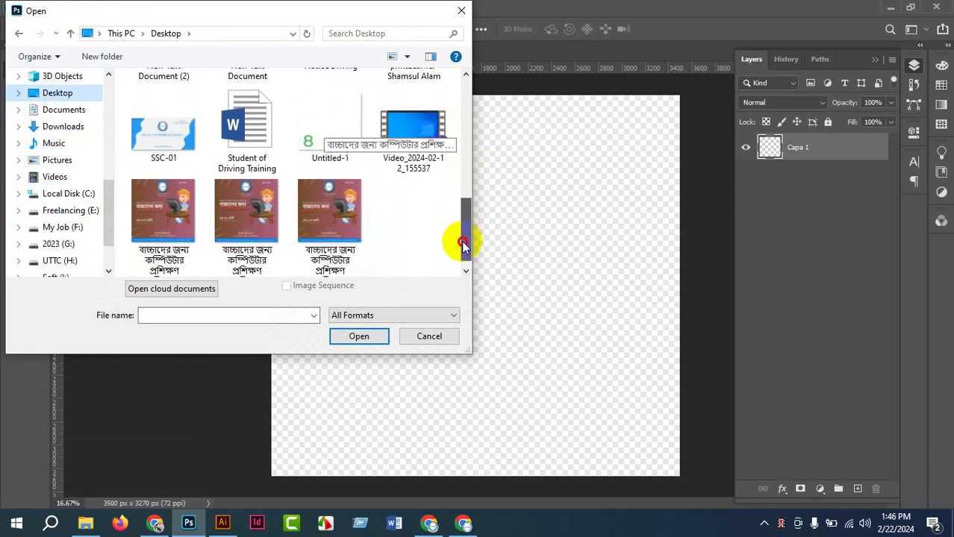
click(322, 220)
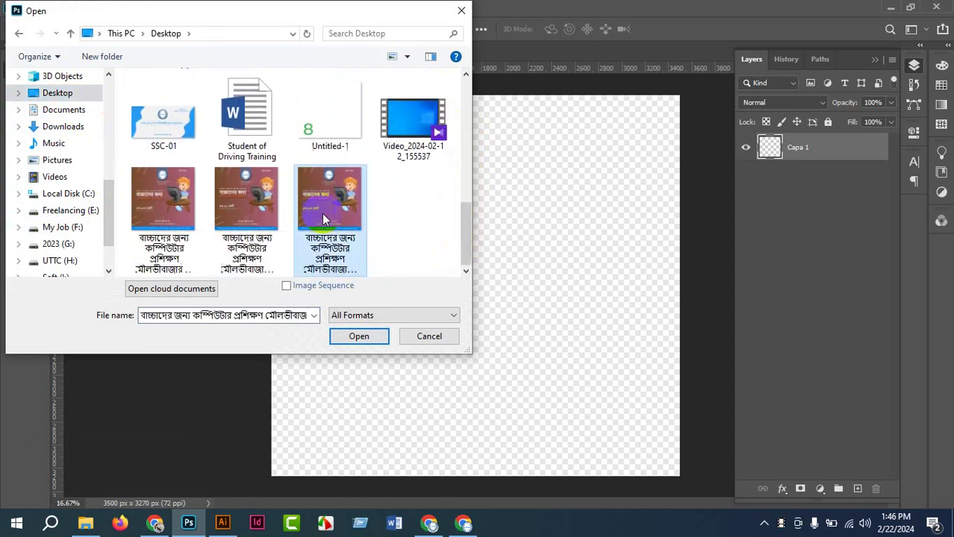
click(358, 339)
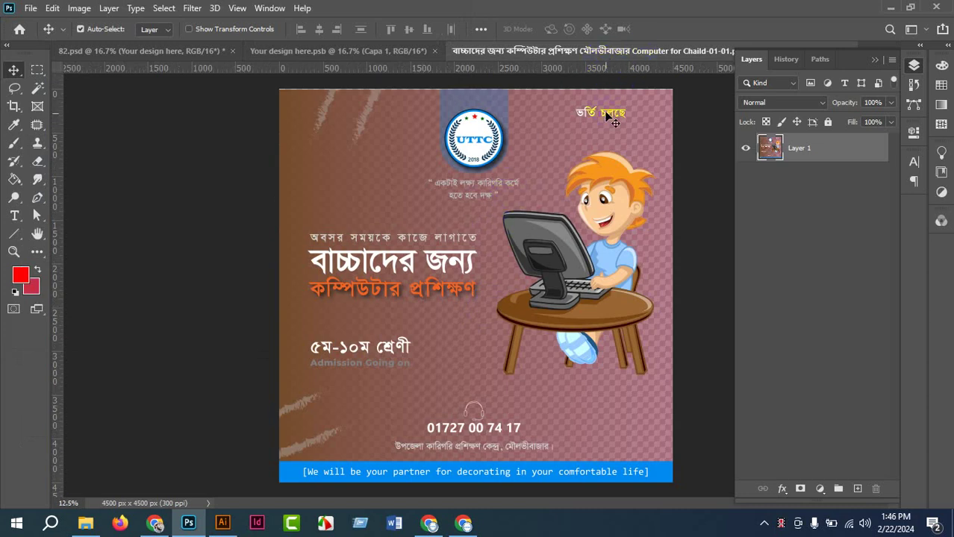
Copy the artwork layer into Your design here.psb, accepting the bit depth difference and suppressing further warnings about it.
click(352, 50)
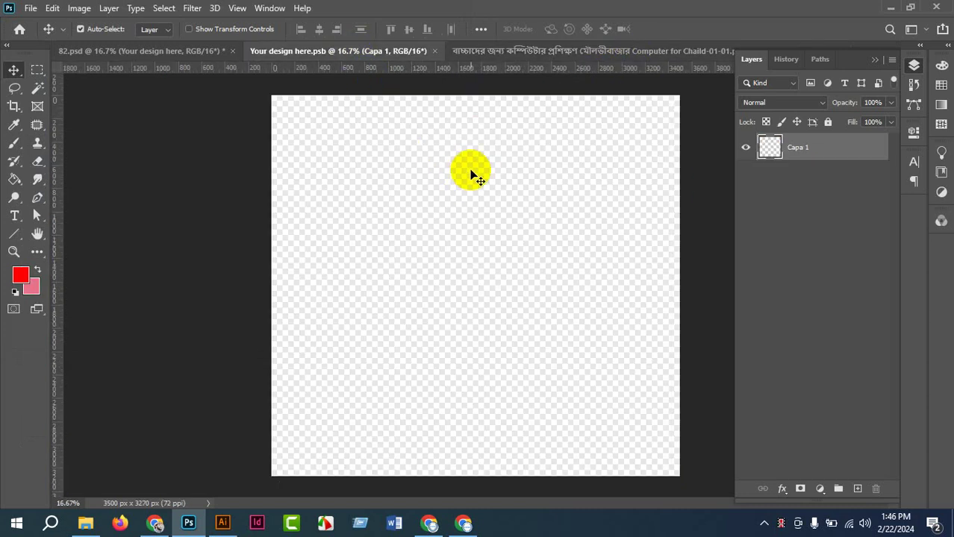
click(559, 50)
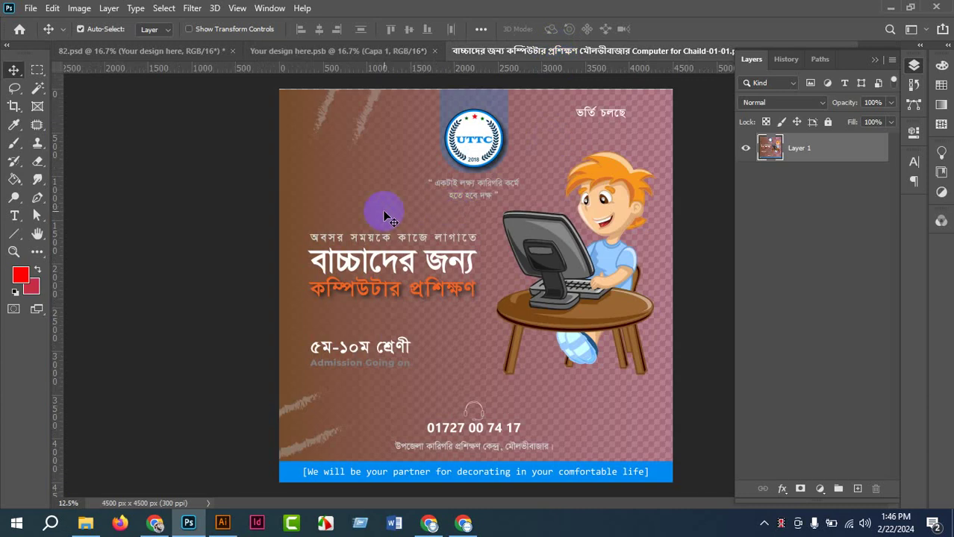
drag(380, 207, 419, 255)
click(404, 239)
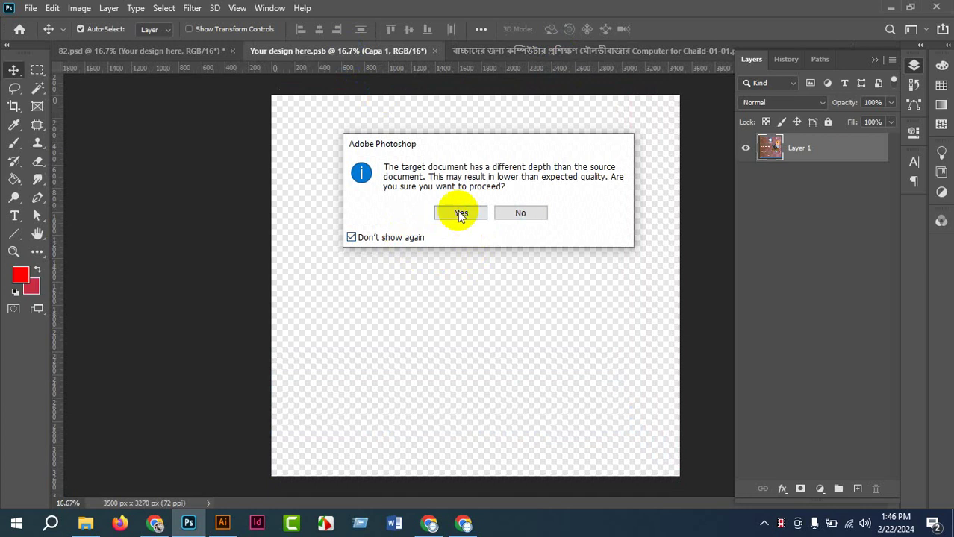
click(460, 214)
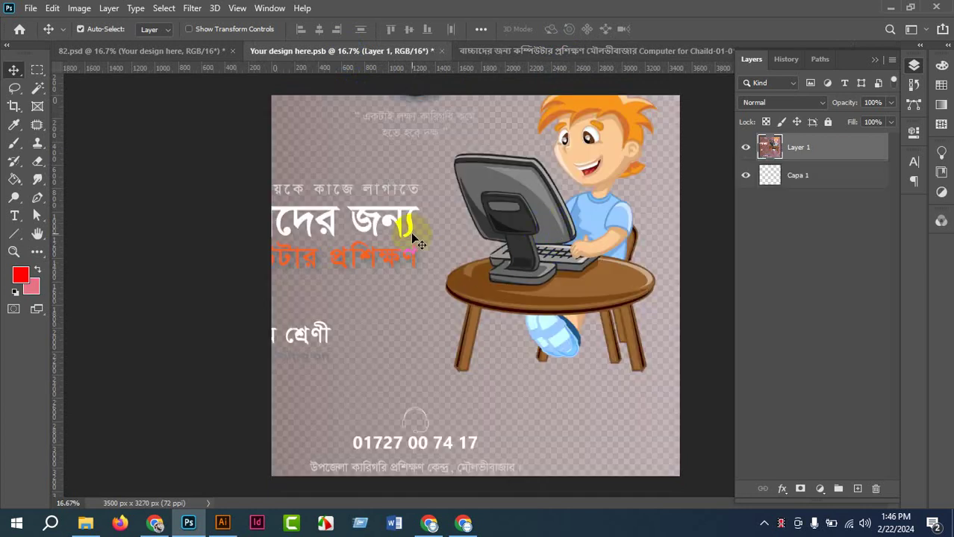
Scale the copied artwork proportionally to 72.82% so it matches the canvas height and starts at its left edge.
key(ctrl)
key(ctrl+t)
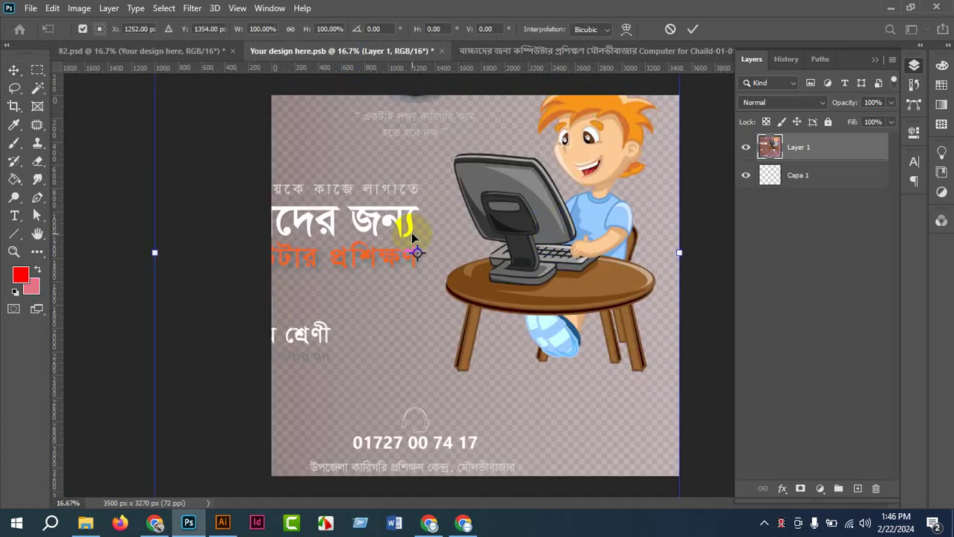
key(ctrl+minus)
key(ctrl+minus)
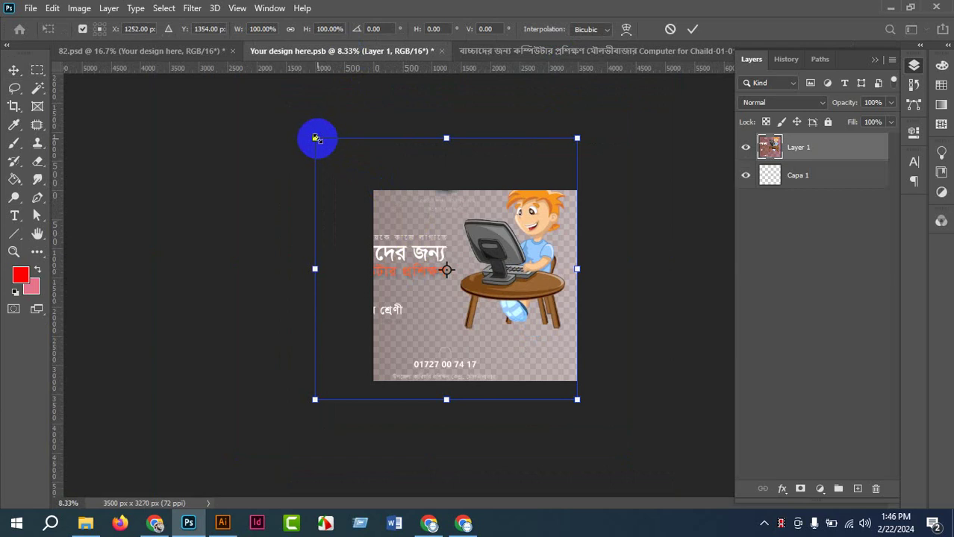
drag(315, 138, 364, 185)
drag(434, 239, 444, 243)
drag(540, 354, 564, 380)
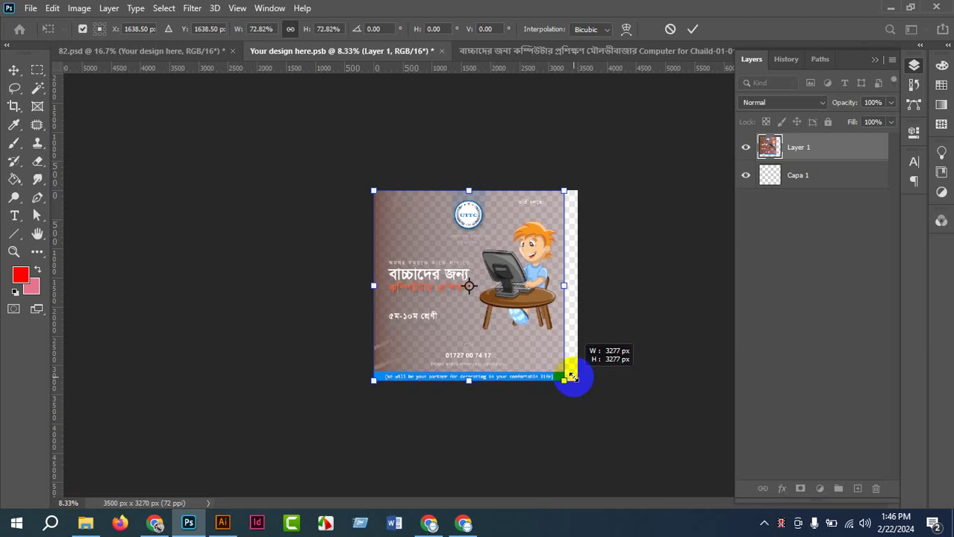
Stretch the artwork's width to 77.78% to reach the canvas's right edge and apply the transformation.
drag(557, 291, 577, 286)
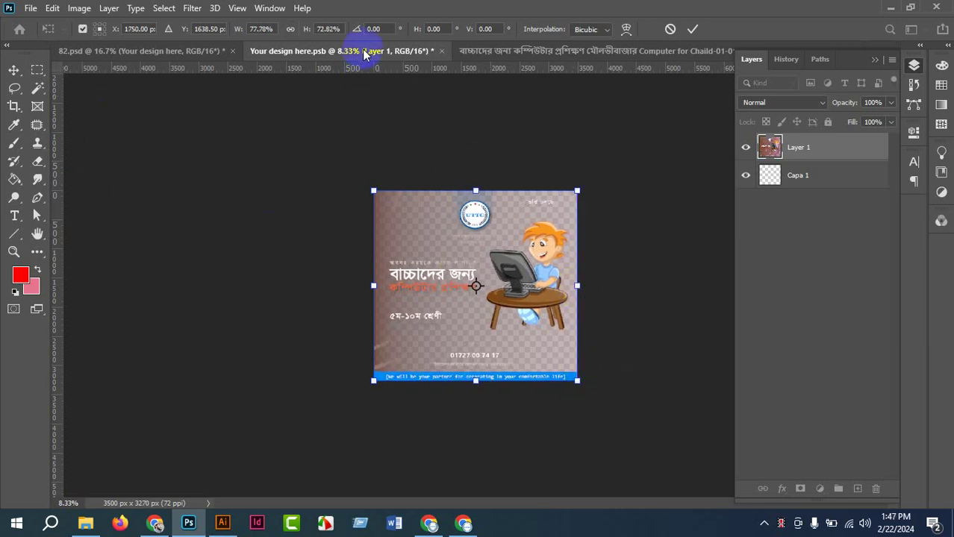
click(14, 70)
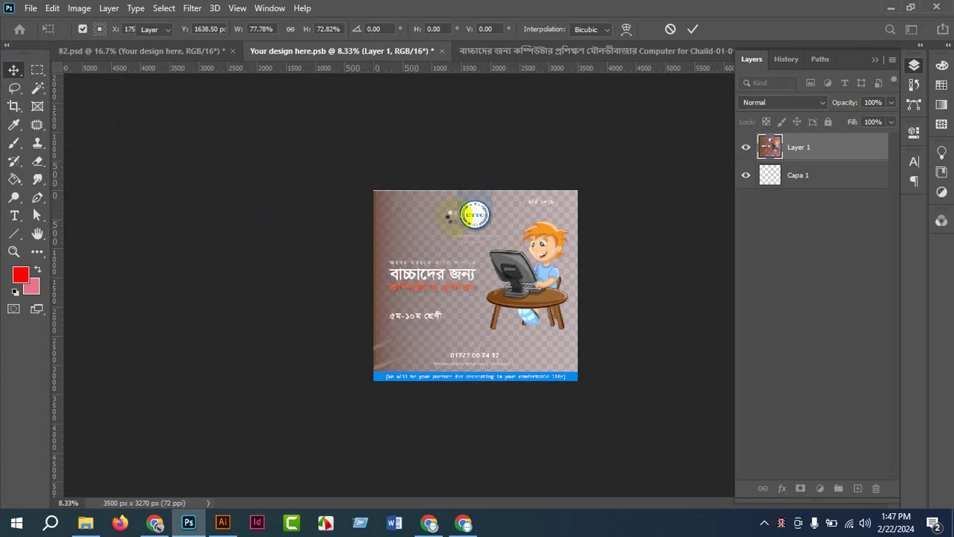
click(496, 295)
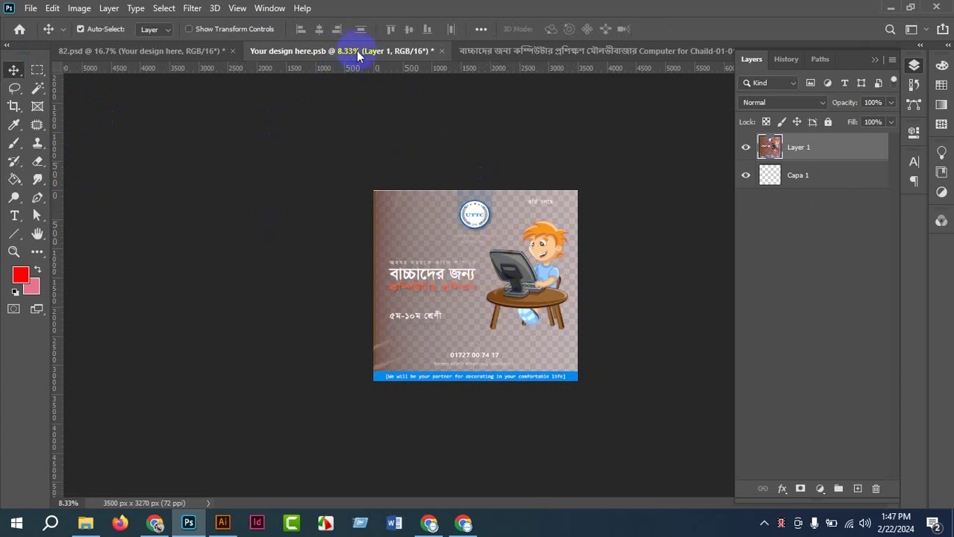
Save Your design here.psb and return to 82.psd to update the calendar mockup with the artwork.
click(159, 52)
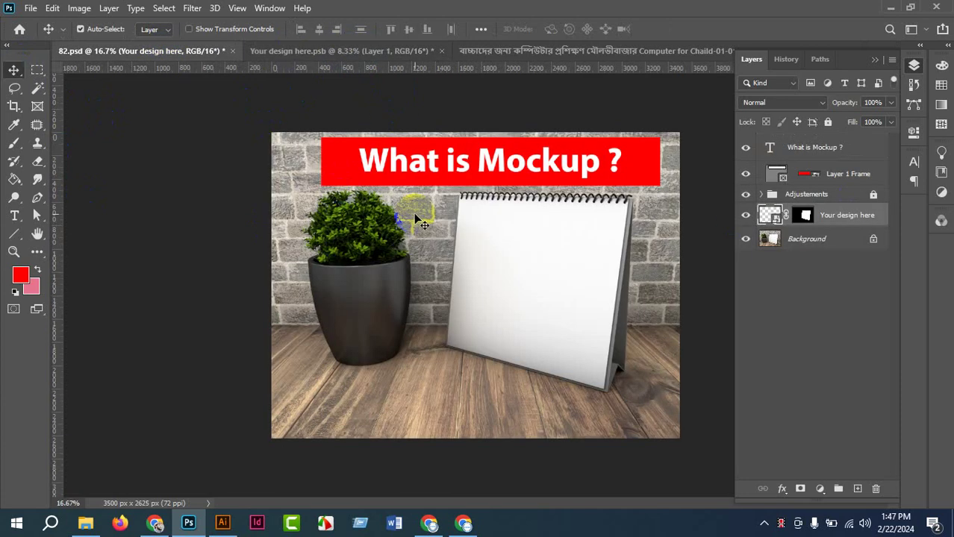
click(375, 49)
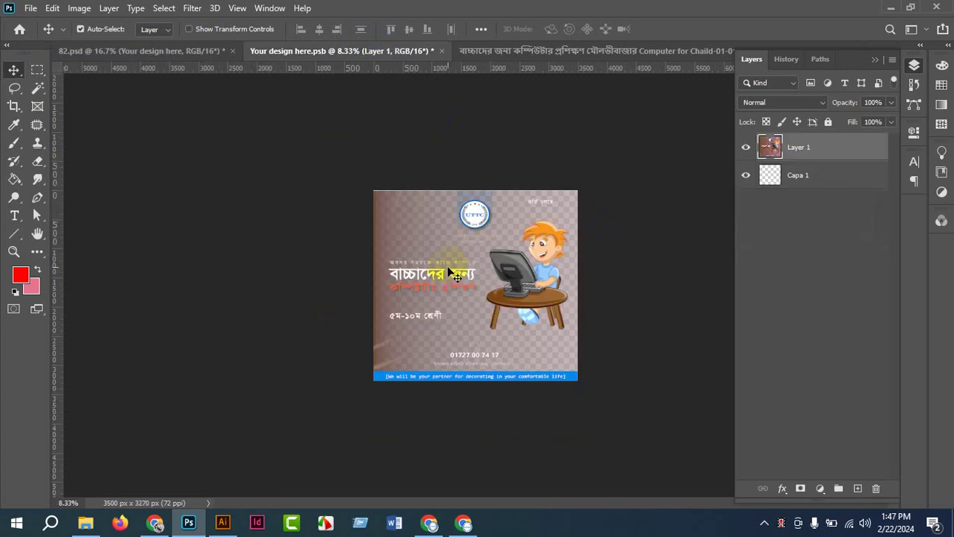
click(30, 8)
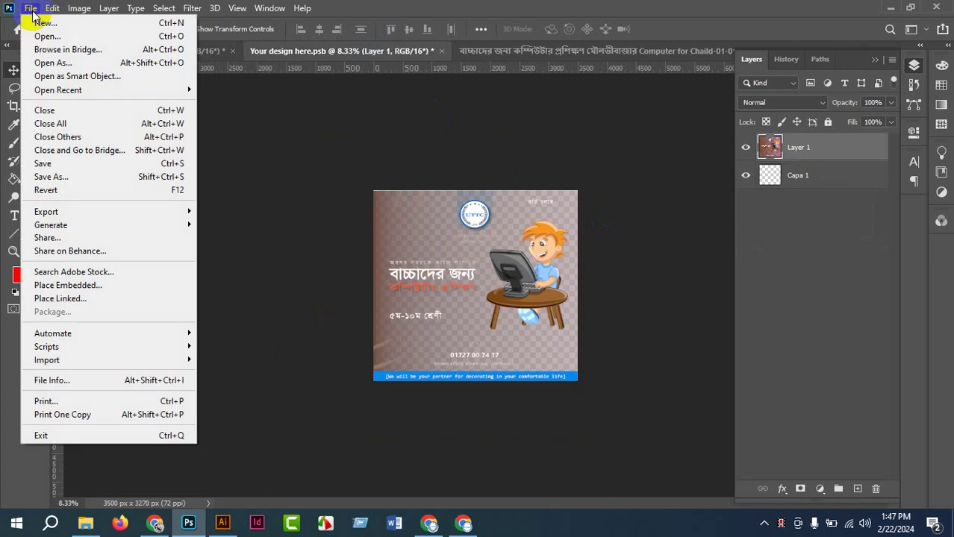
click(76, 166)
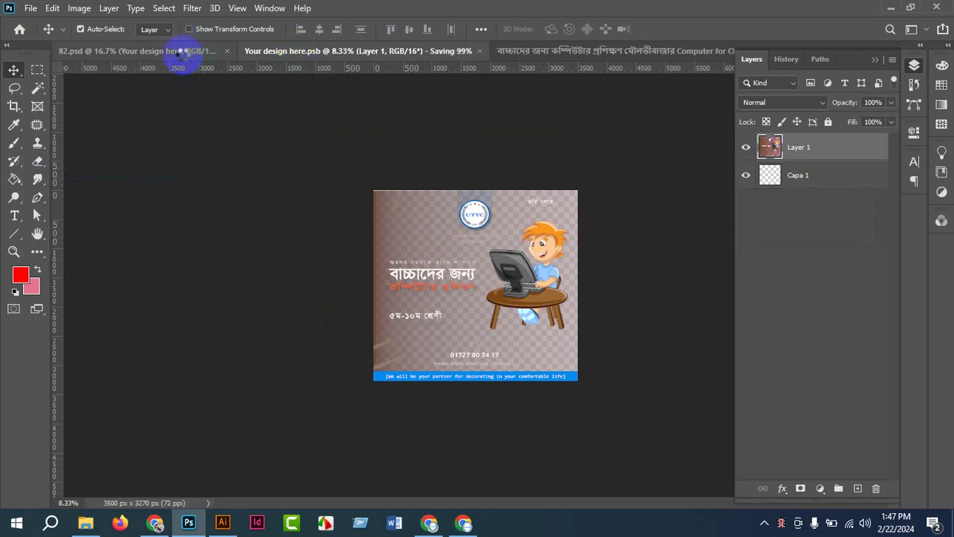
click(180, 53)
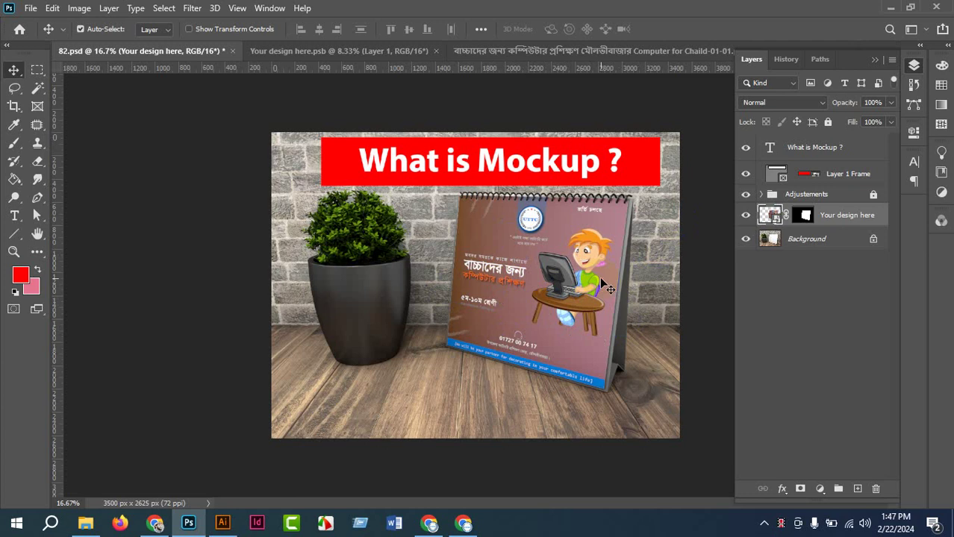
Switch to Chrome, close the square calendar mockup details and look through Freepik's free PSD results for "calendar mockup".
mouse_move(468, 529)
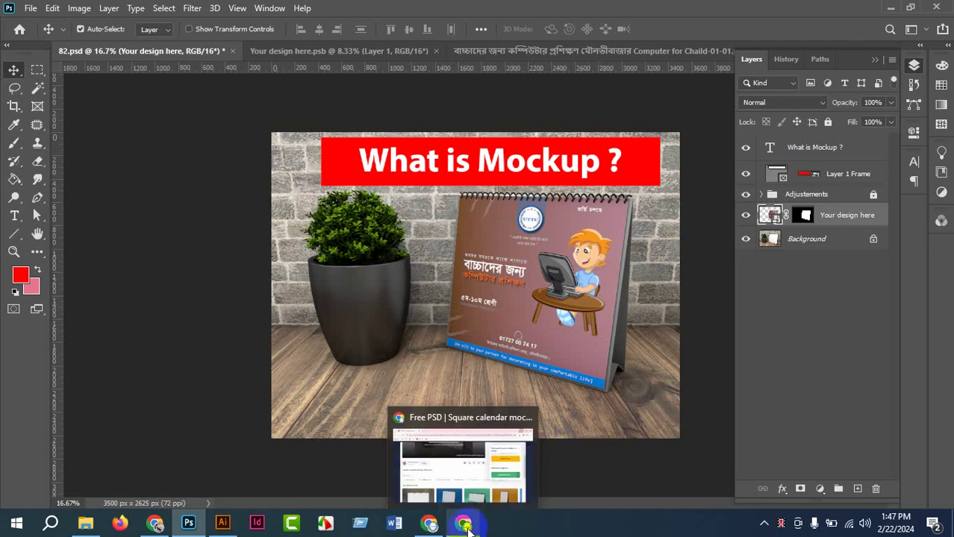
click(469, 489)
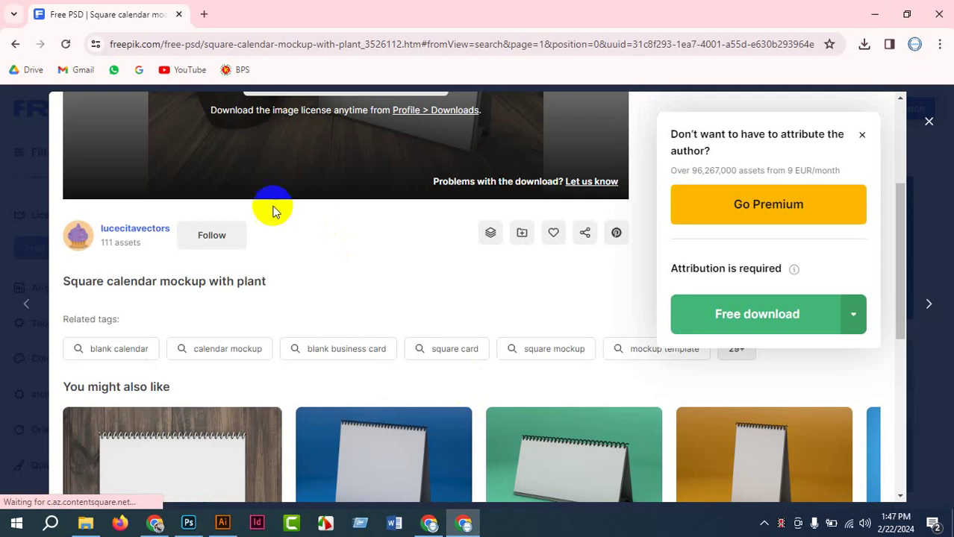
click(929, 121)
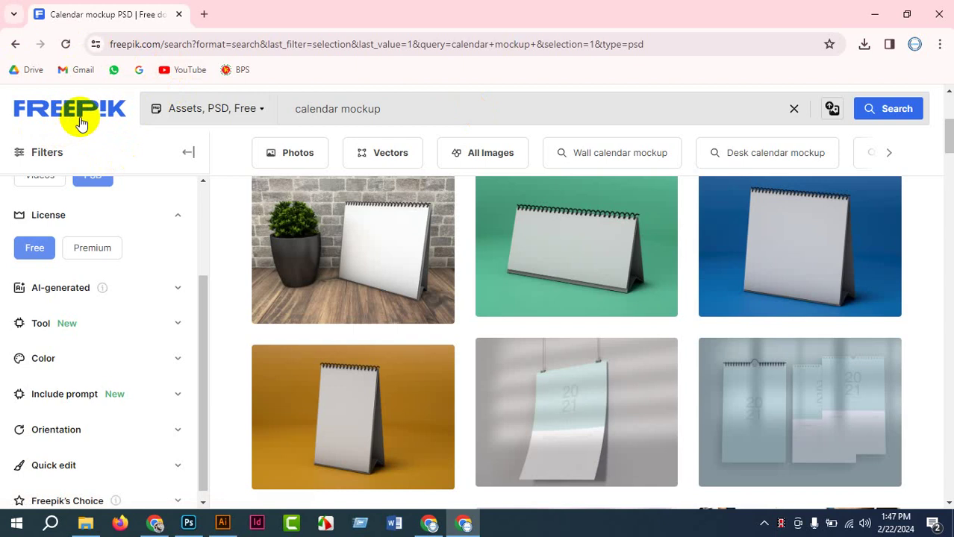
scroll(75, 129, up, 5)
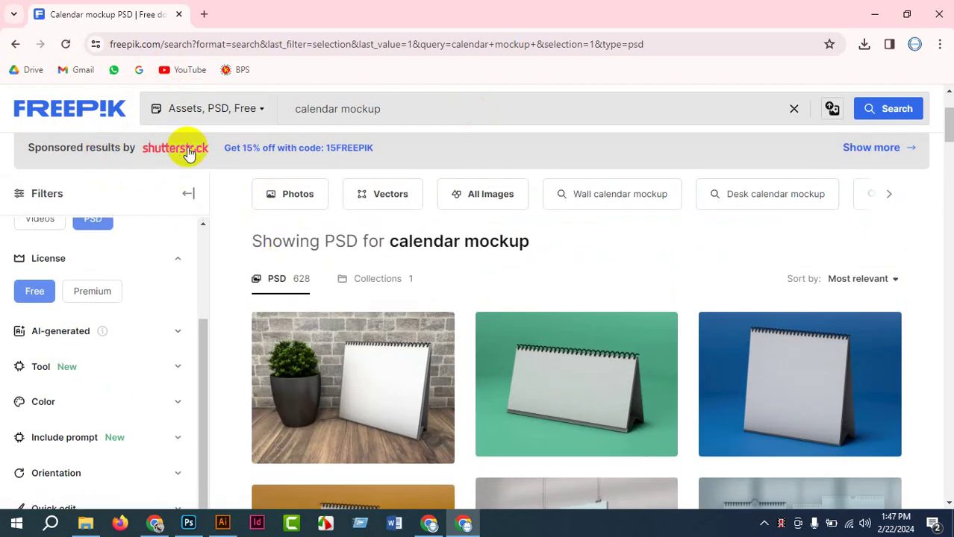
scroll(303, 294, down, 1)
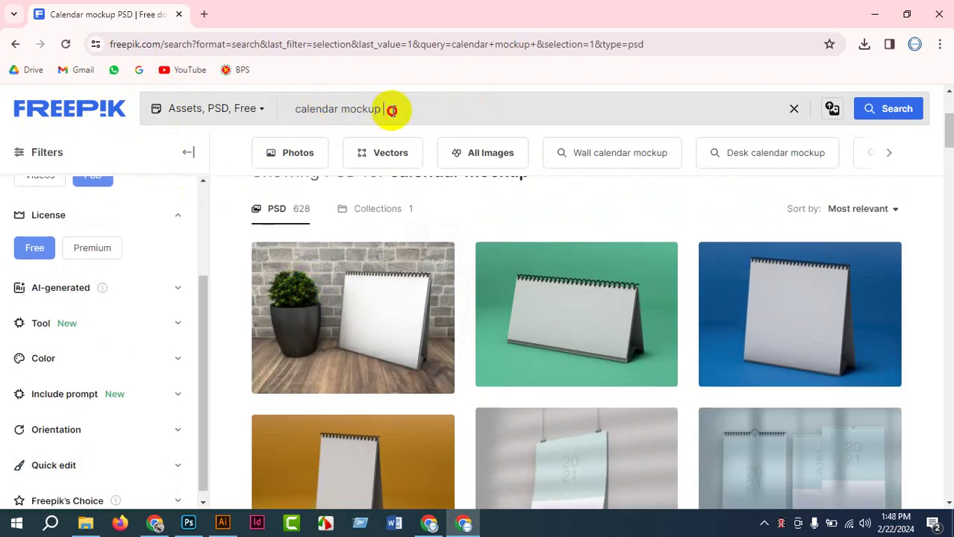
drag(384, 109, 299, 112)
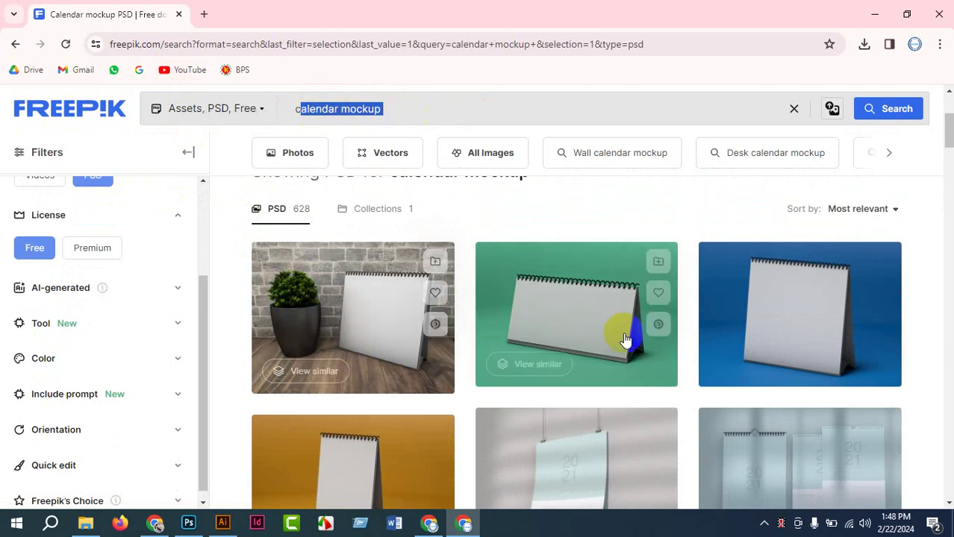
scroll(619, 332, down, 3)
scroll(744, 395, down, 8)
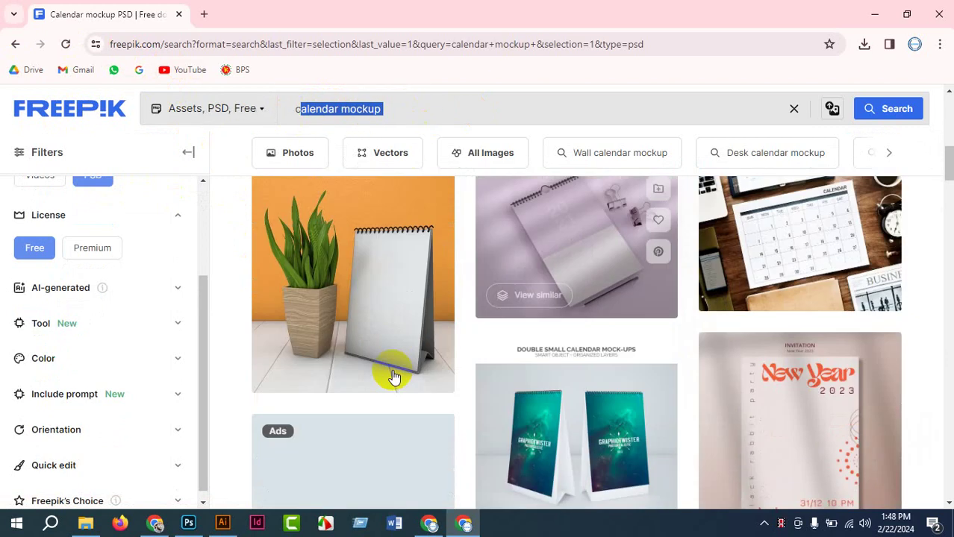
Look through more calendar mockup results and show the downloaded square-calendar-mockup-with-plant archive in its Downloads folder.
scroll(422, 345, down, 2)
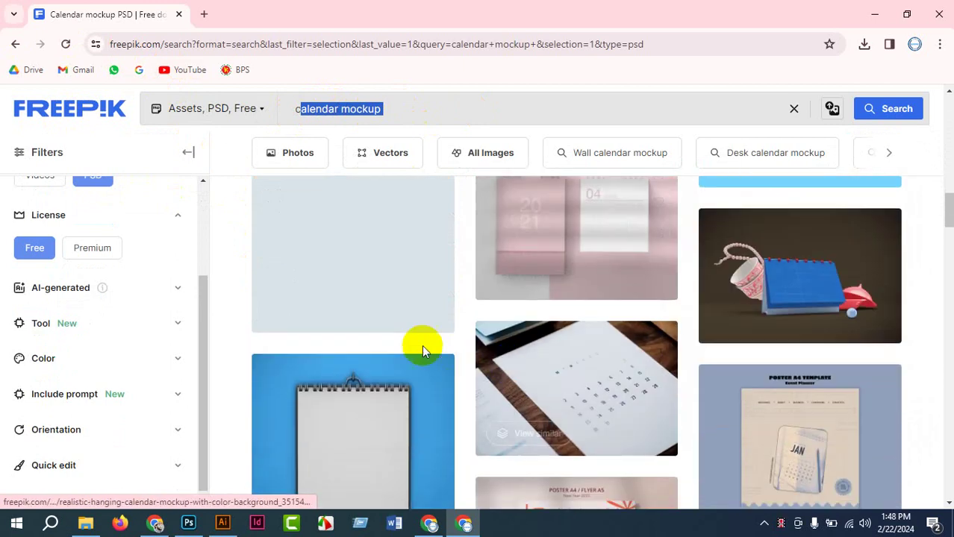
scroll(464, 334, up, 4)
click(864, 44)
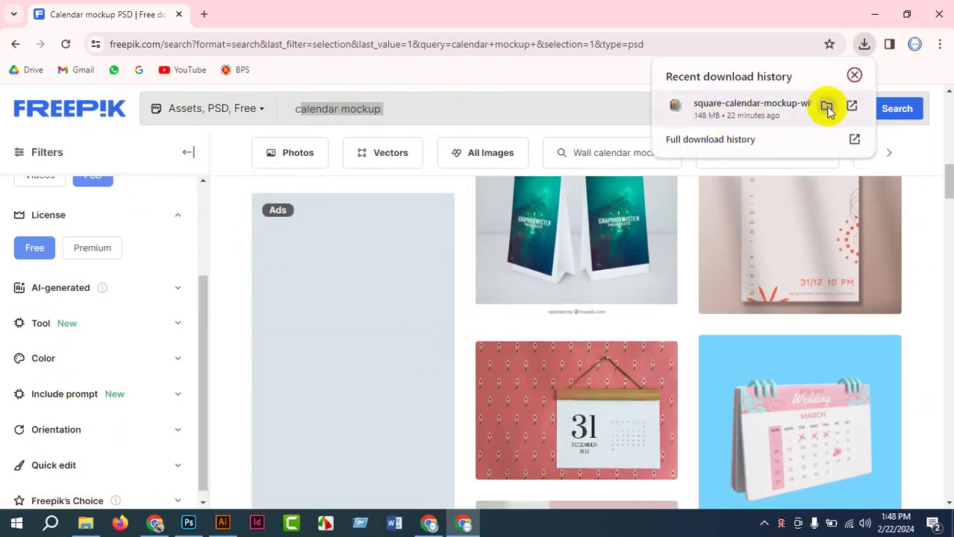
click(827, 108)
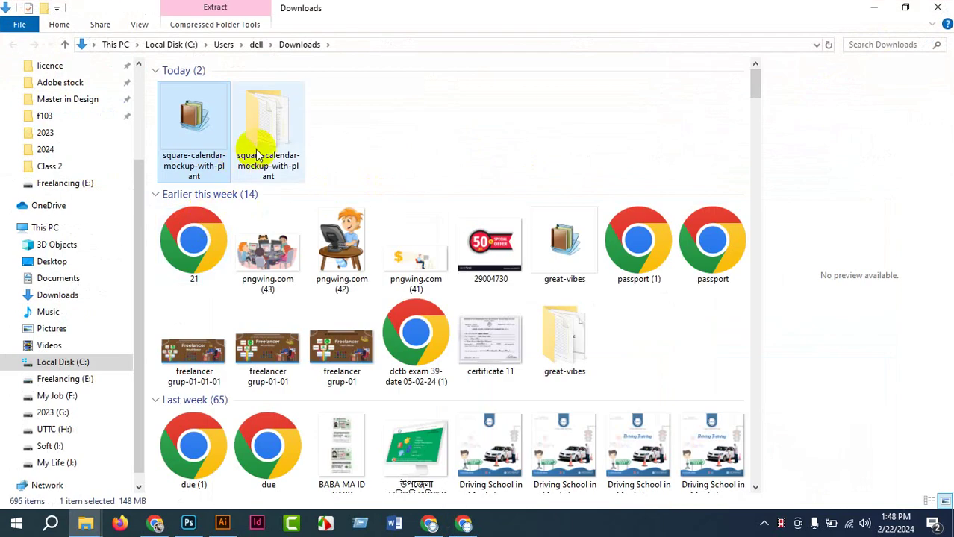
Check the archive's extraction options, locate the 82 PSD file in the extracted square-calendar-mockup-with-plant folder, and return to 82.psd in Photoshop.
right_click(198, 140)
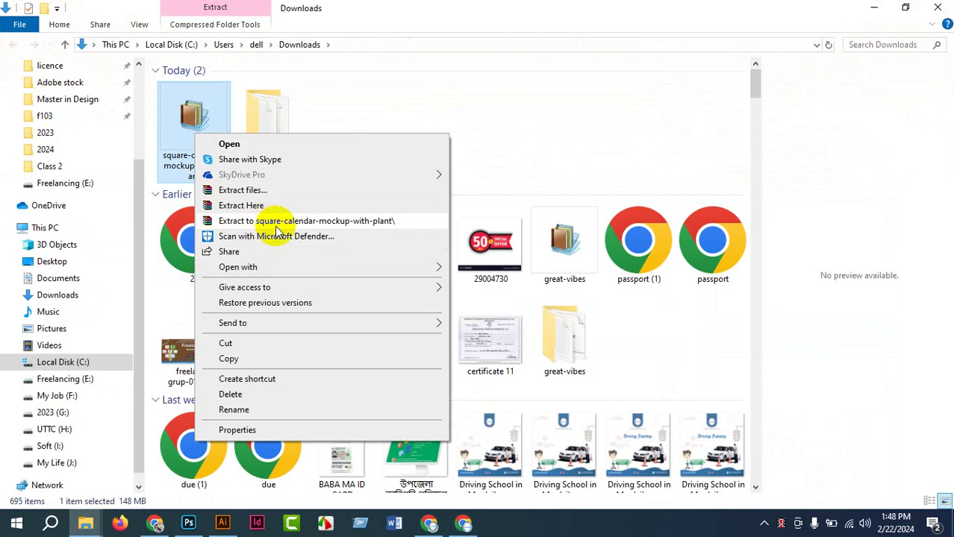
click(273, 124)
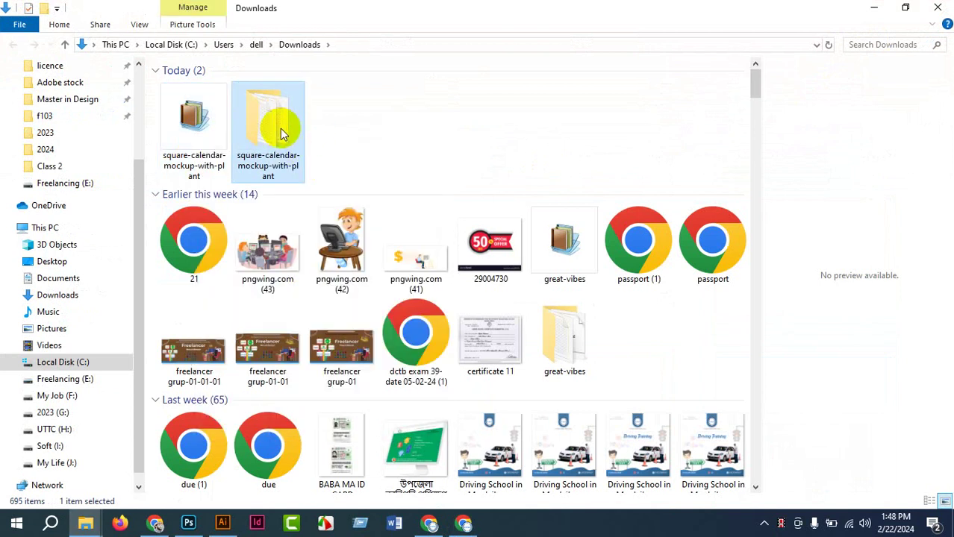
double_click(280, 128)
click(273, 133)
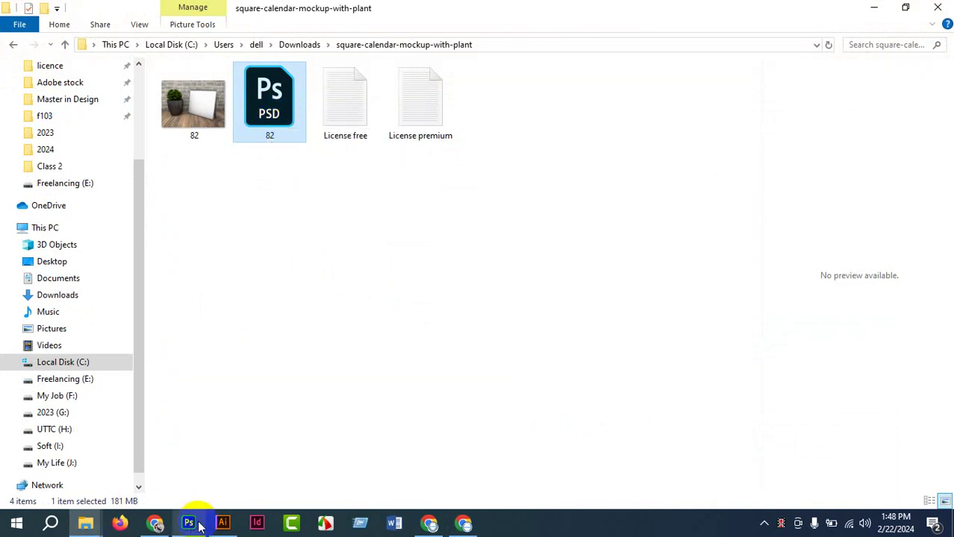
click(182, 474)
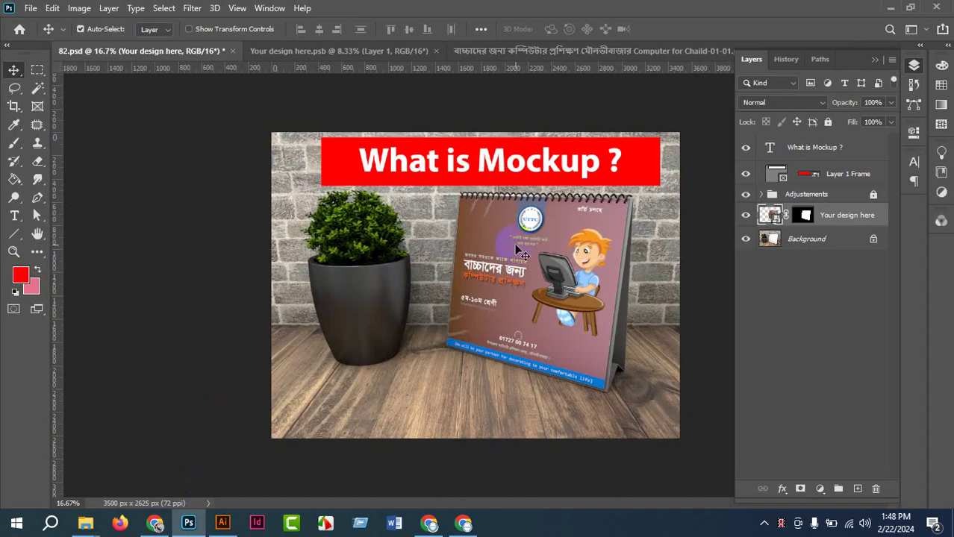